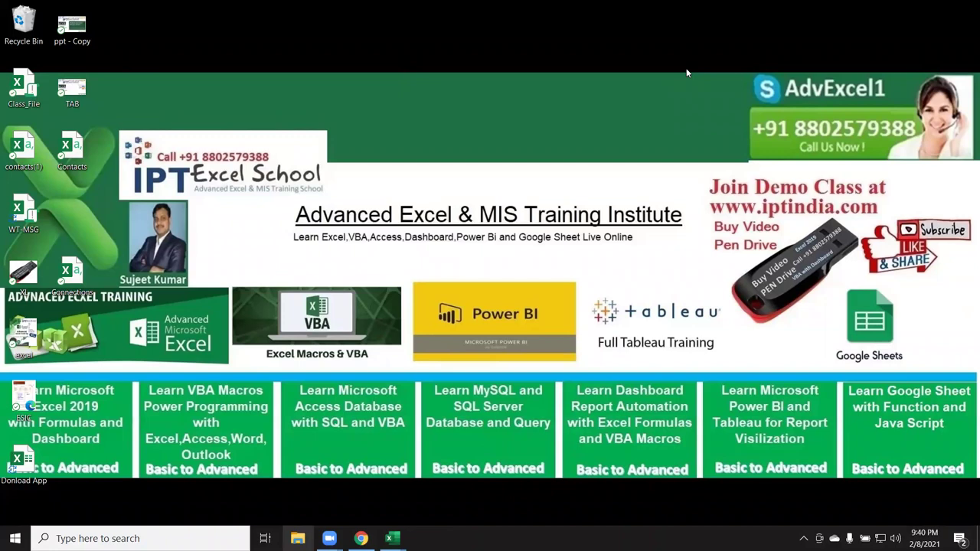
Step: Restore the YouTube Studio browser window, hide it to the desktop, then restore it again
left_click(363, 536)
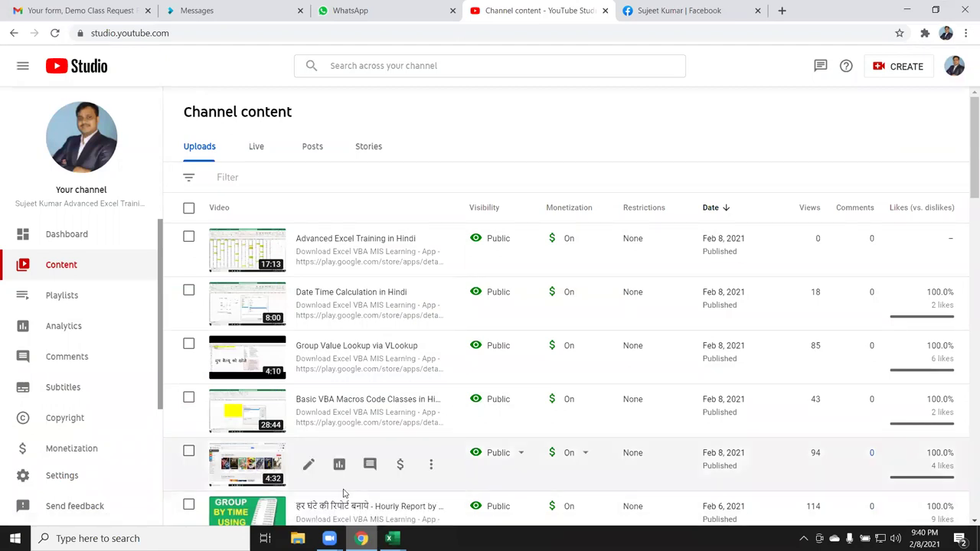
key("super+d")
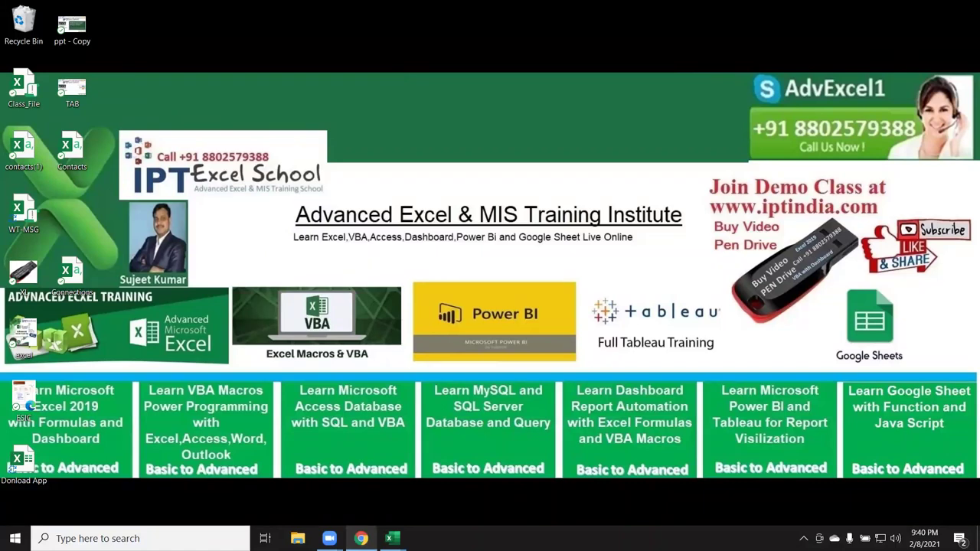
left_click(361, 539)
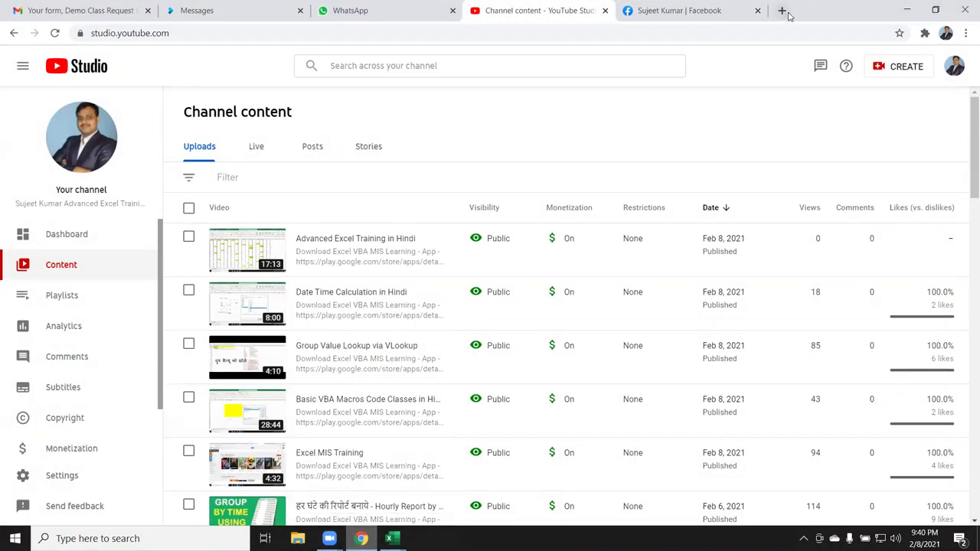
Step: In a new tab, open the EXCEL MIS TRAINING Play Store page, select its title, then show the desktop
left_click(786, 12)
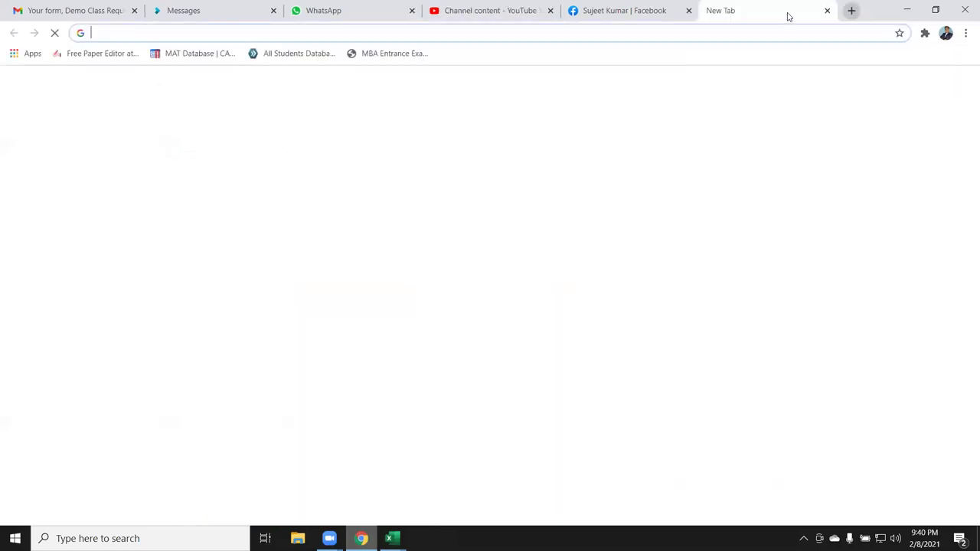
type("pla")
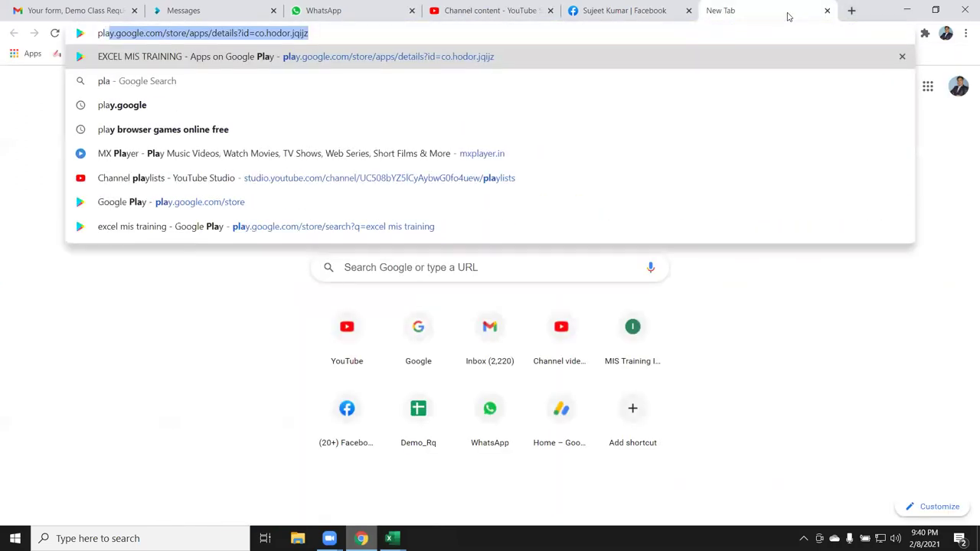
key("Return")
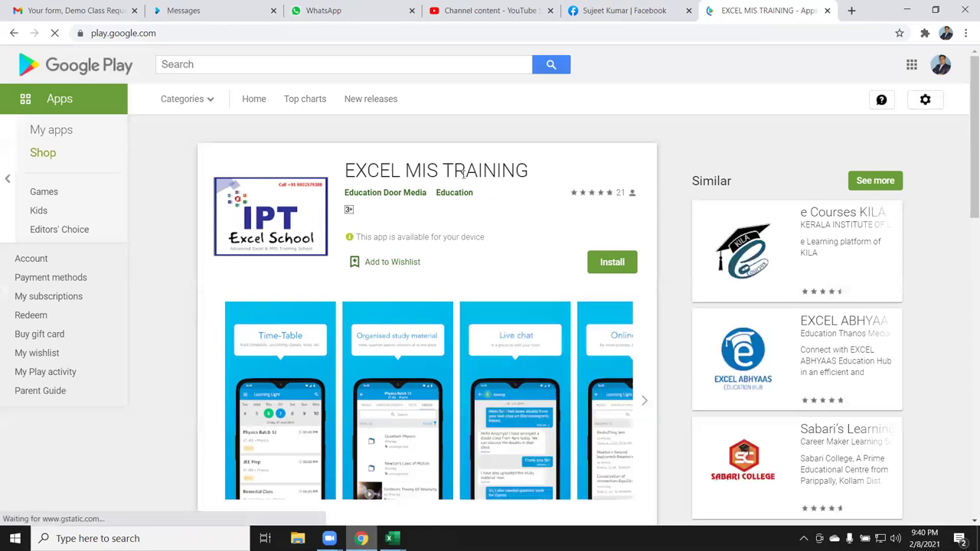
triple_click(464, 173)
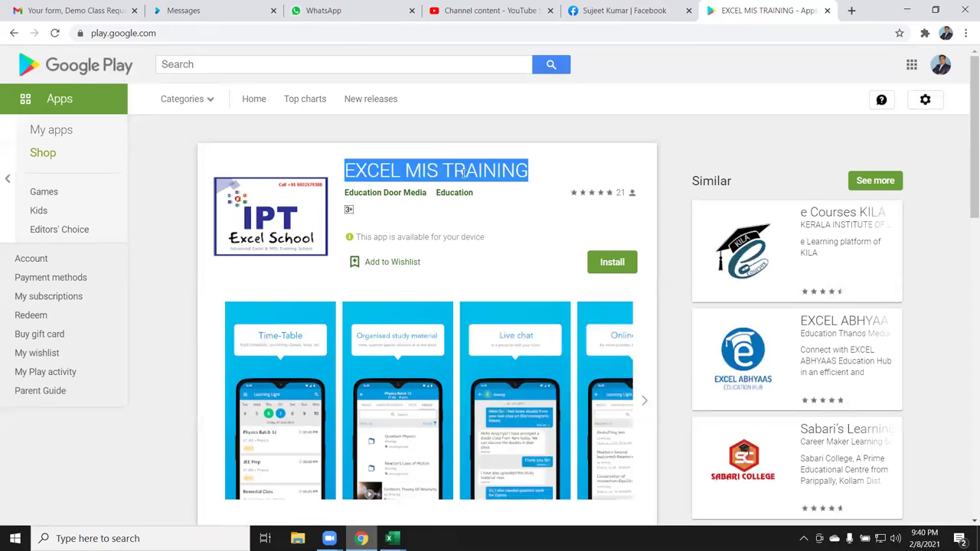
key("super+d")
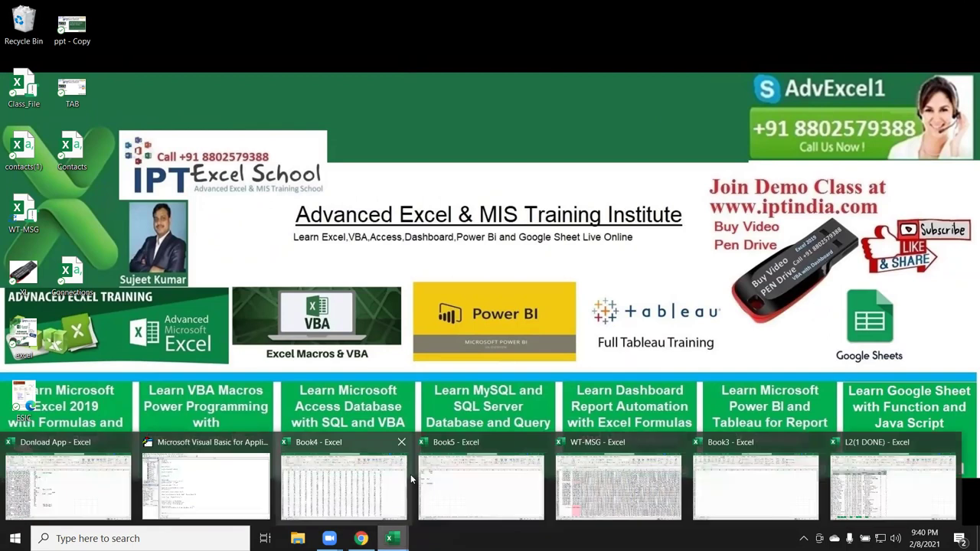
Step: Switch to Book5 and clear everything in columns A to C
left_click(452, 467)
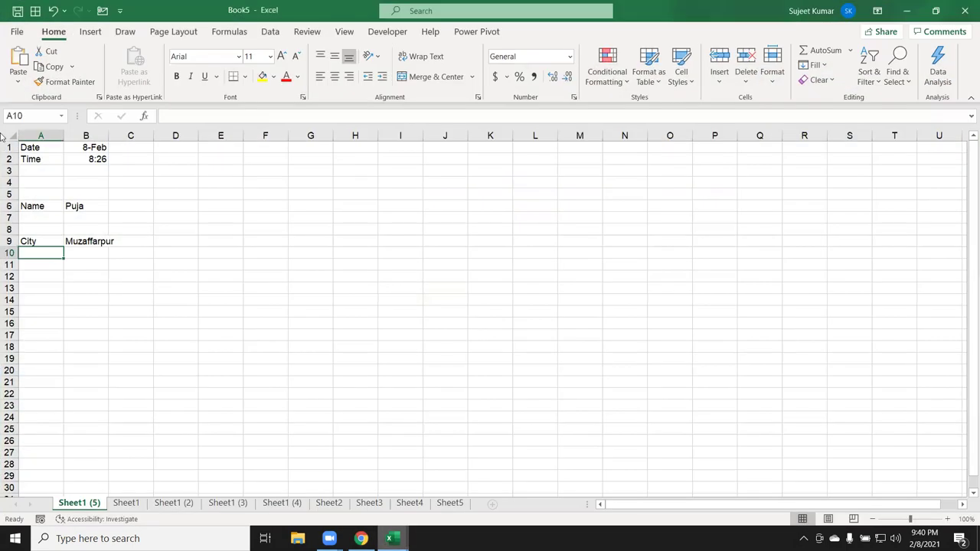
left_click(47, 133)
left_click_drag(47, 133, 131, 135)
key("Delete")
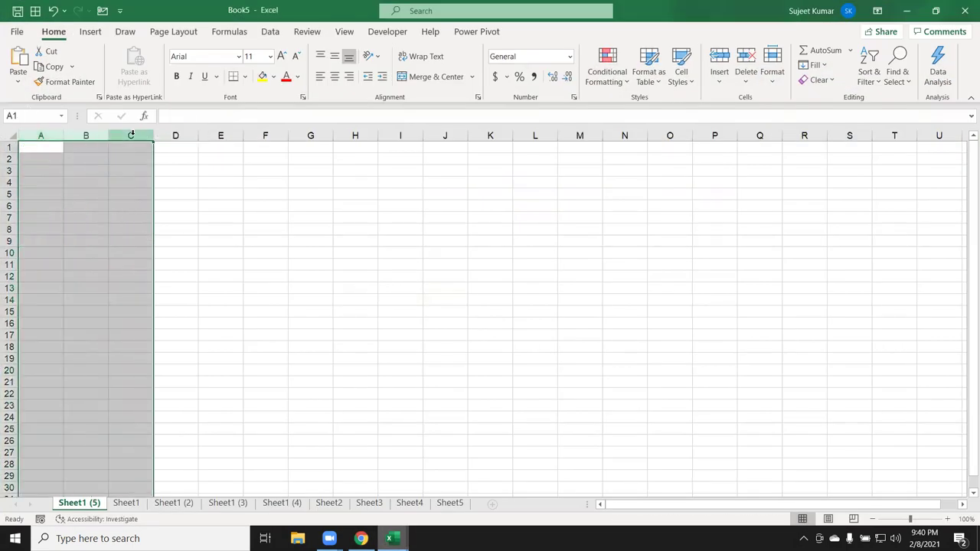
Step: Enter 123, 632, 5212 and 6325 in cells A1 to A4
key("ctrl+Home")
type("123")
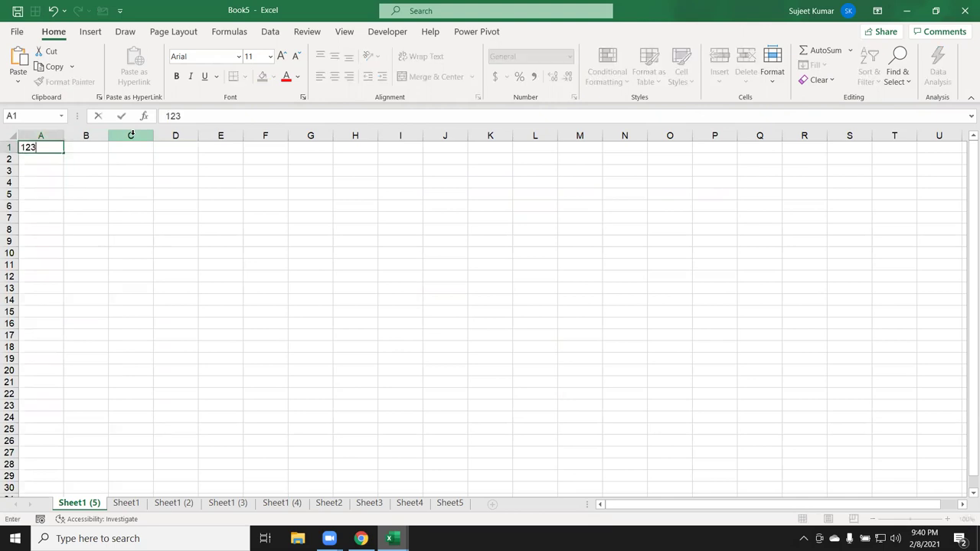
key("Return")
type("632")
key("Return")
type("5212")
key("Return")
type("632")
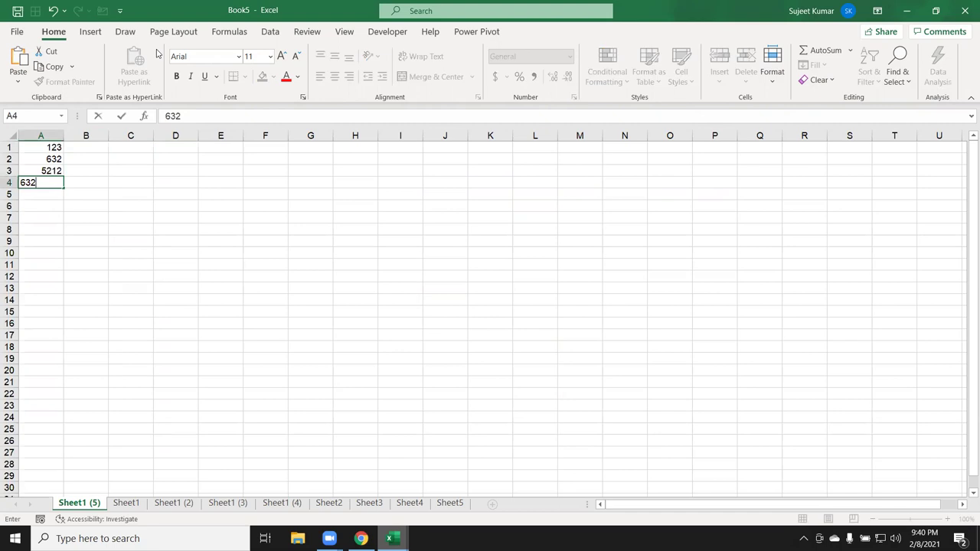
type("5")
key("Return")
Step: Add a quick AutoSum total of A1:A4 in A5, then delete it
key("Up")
key("Up")
key("Up")
key("Up")
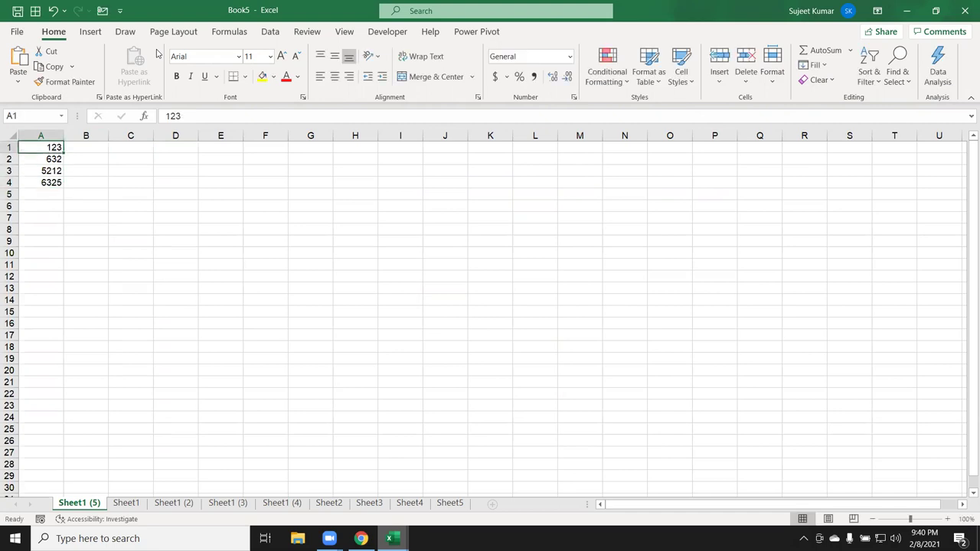
key("Down")
key("Down")
key("Down")
key("Down")
key("alt+equal")
key("Return")
key("Up")
key("Delete")
key("Up")
key("Up")
key("Up")
key("Up")
Step: Put =1+2+3 in B1 and show it in General format as 6
key("Right")
type("=1+2+3")
key("ctrl+Return")
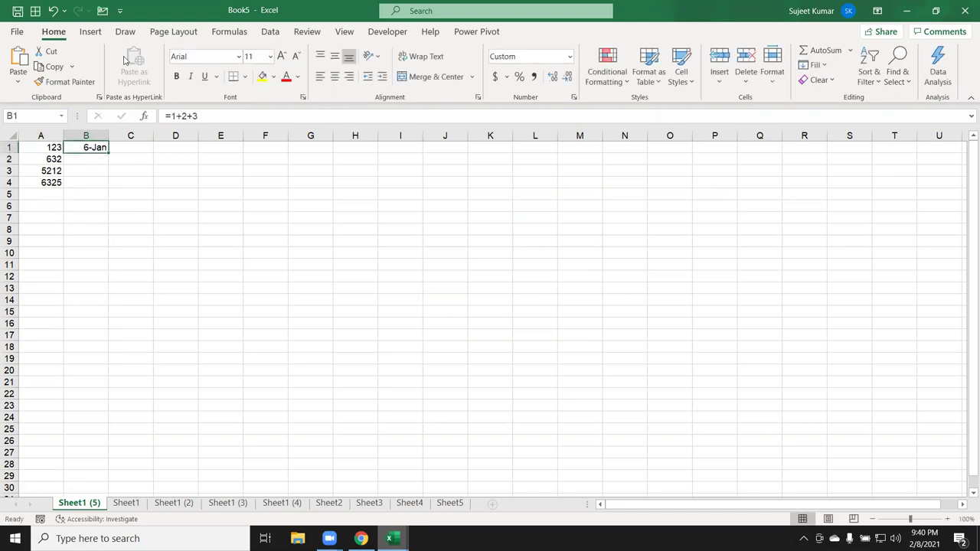
key("ctrl+shift+asciitilde")
scroll(225, 287, "up", 5)
scroll(225, 287, "up", 3)
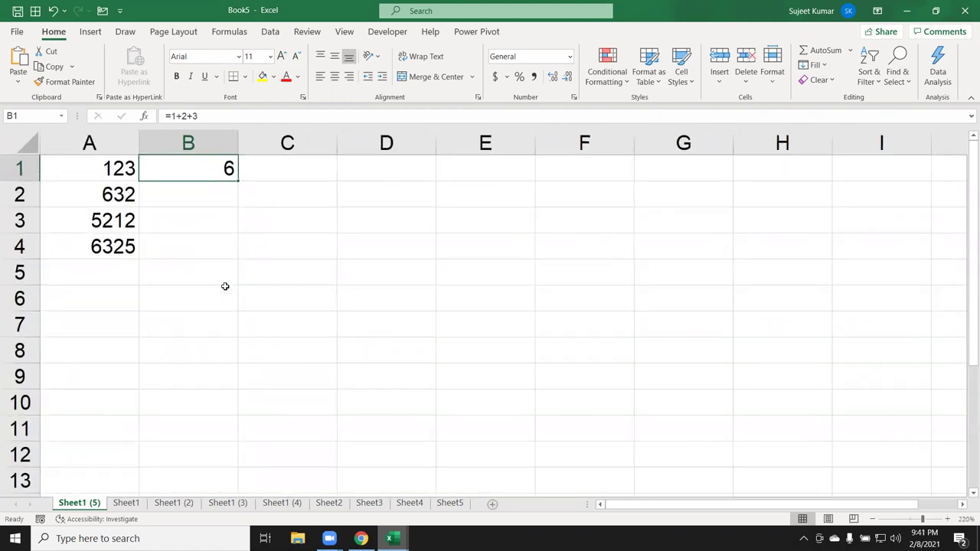
Step: Clear B1 and start the formula =SUM(MID(A1,ROW(
key("Delete")
type("=")
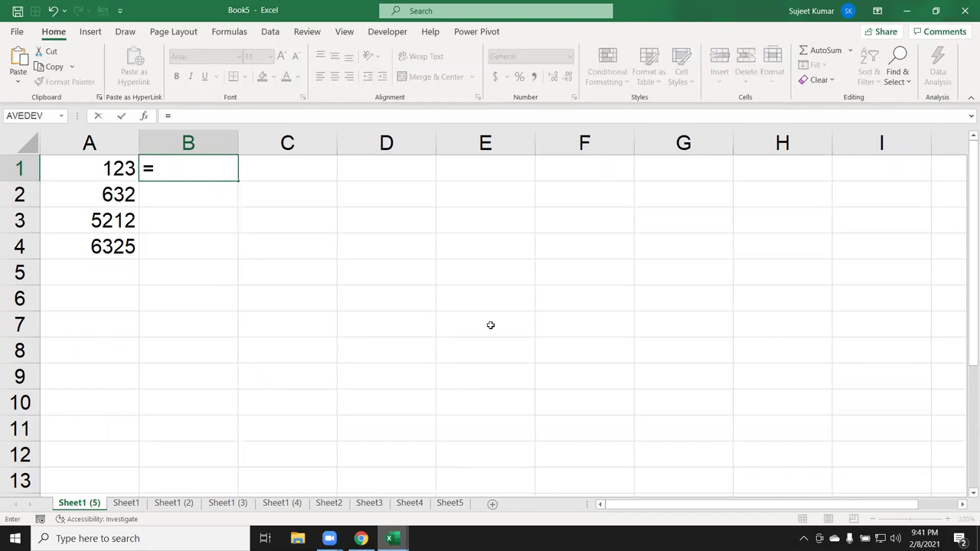
type("su")
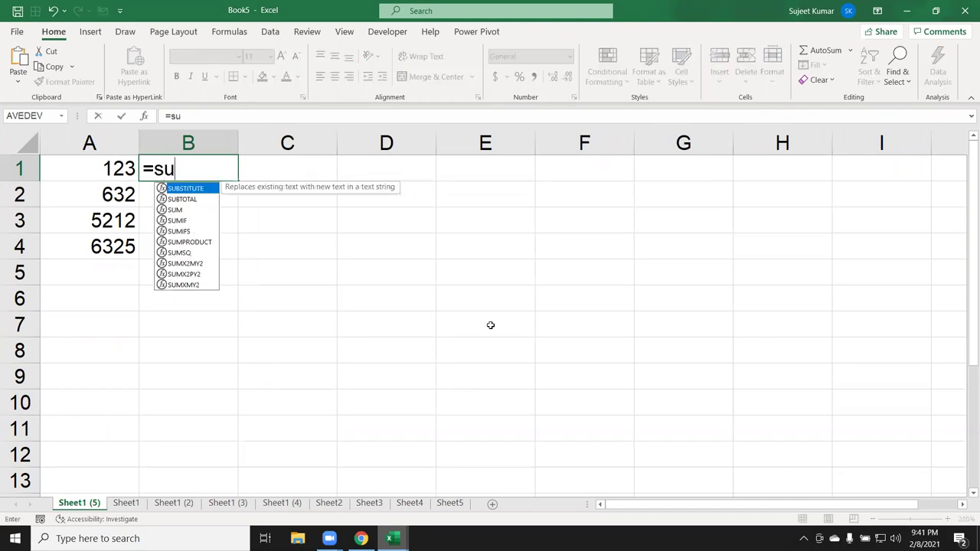
type("m")
key("Tab")
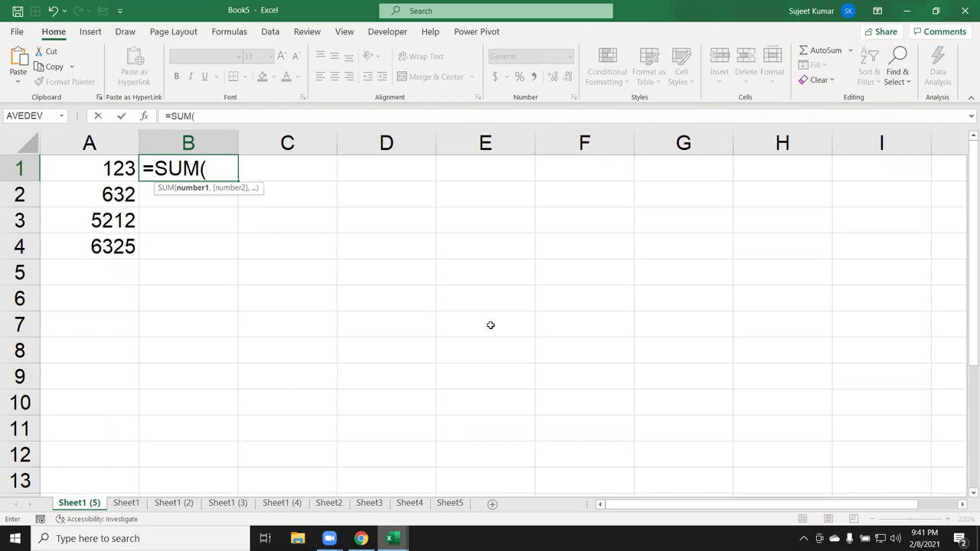
type("mi")
key("Tab")
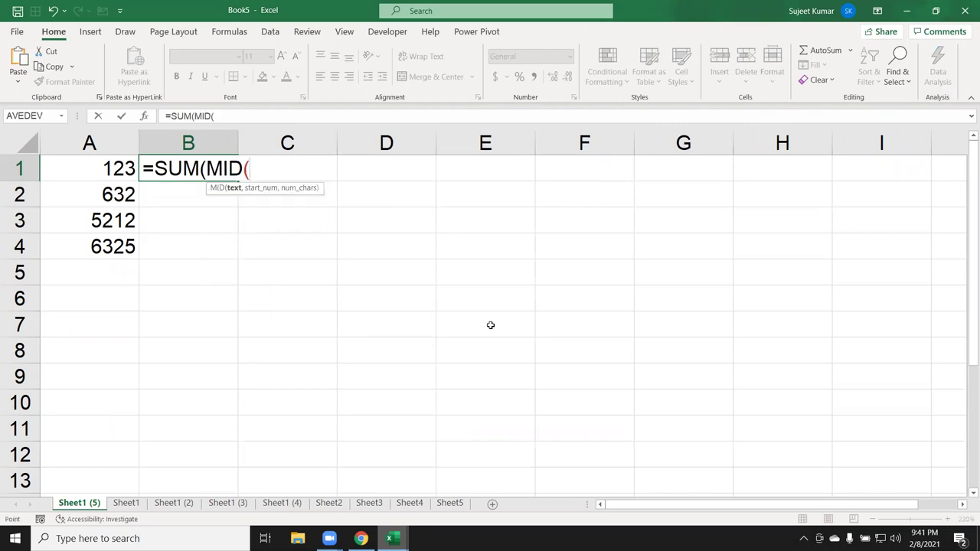
key("Left")
type(",")
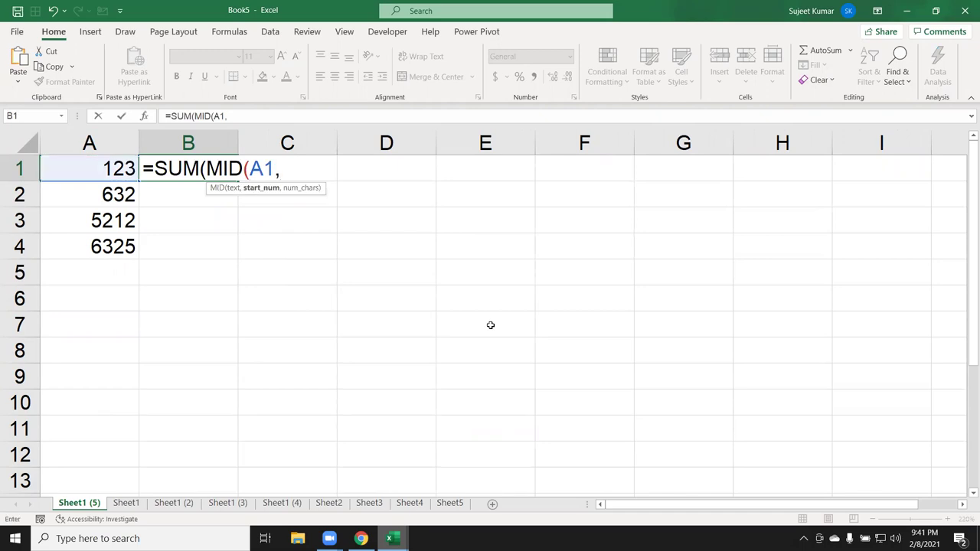
type("ro")
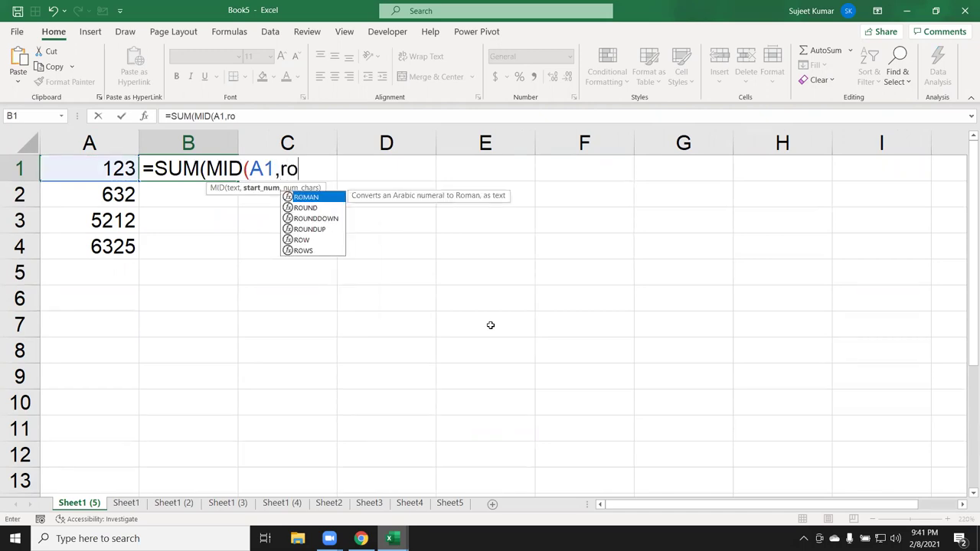
type("w")
key("Tab")
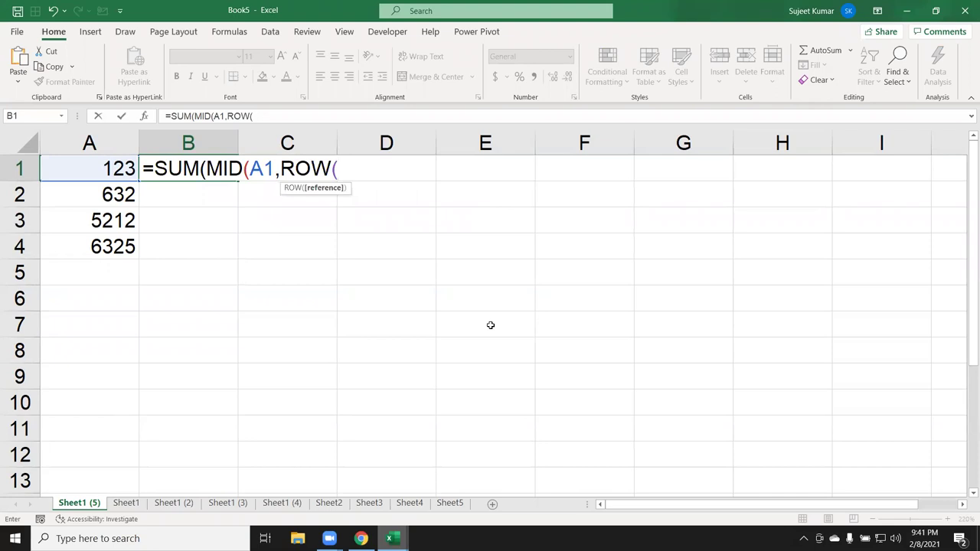
Step: Finish B1's formula with INDIRECT("1:"&LEN(A1)),1)*1 and enter it
type("ind")
key("Down")
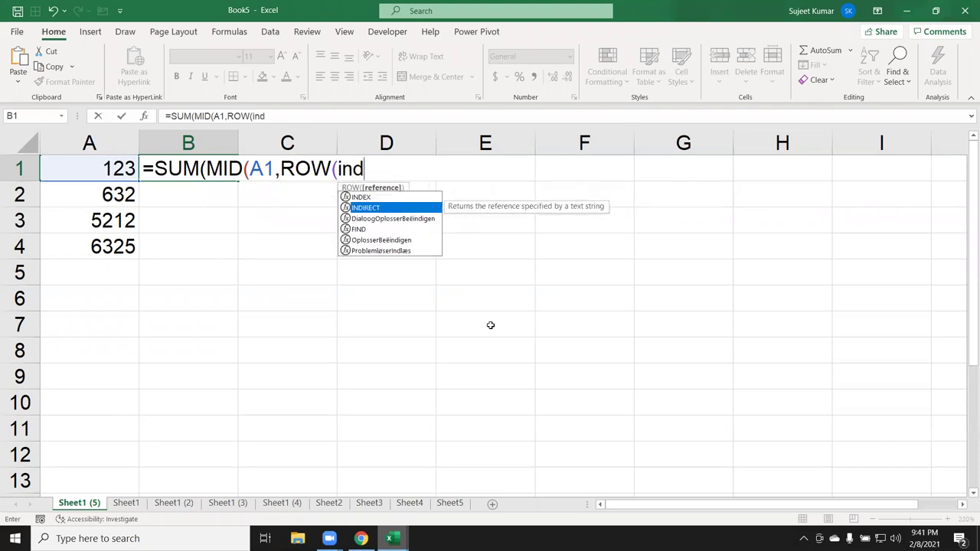
key("Tab")
type("\"1:\"&len")
key("Tab")
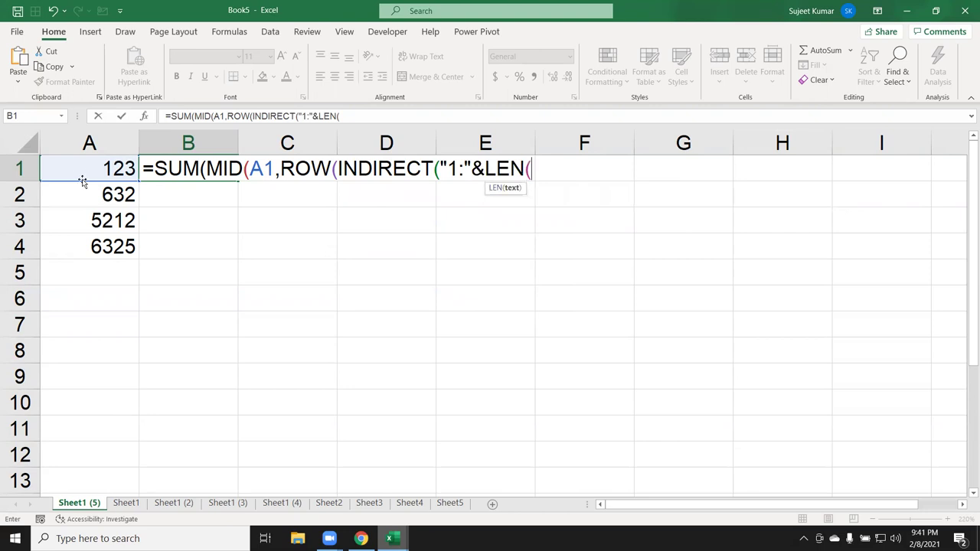
left_click(84, 172)
type(")")
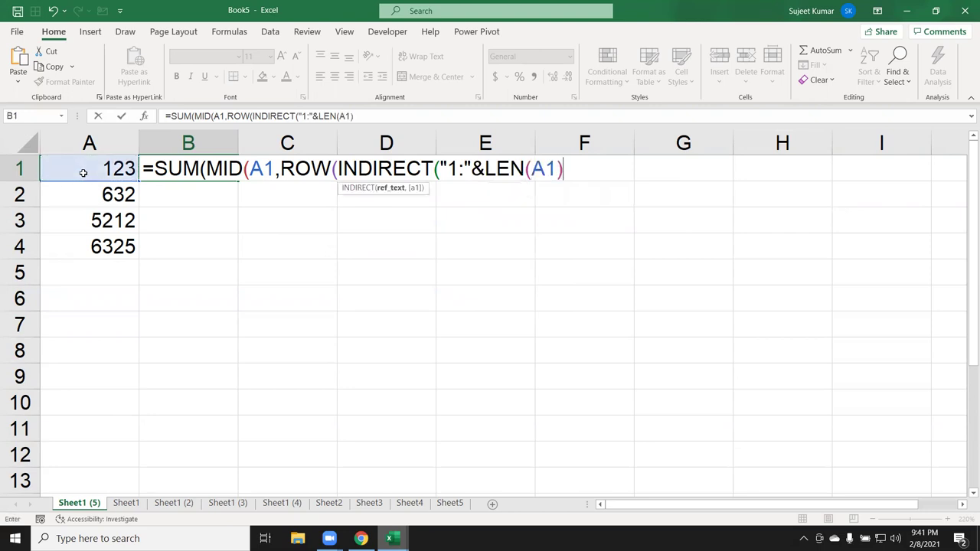
type(")")
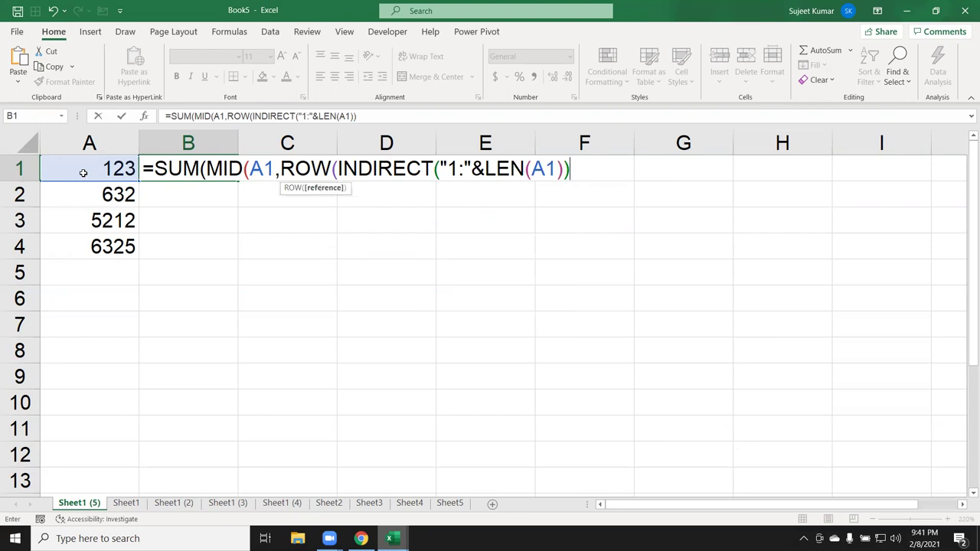
type("),1)")
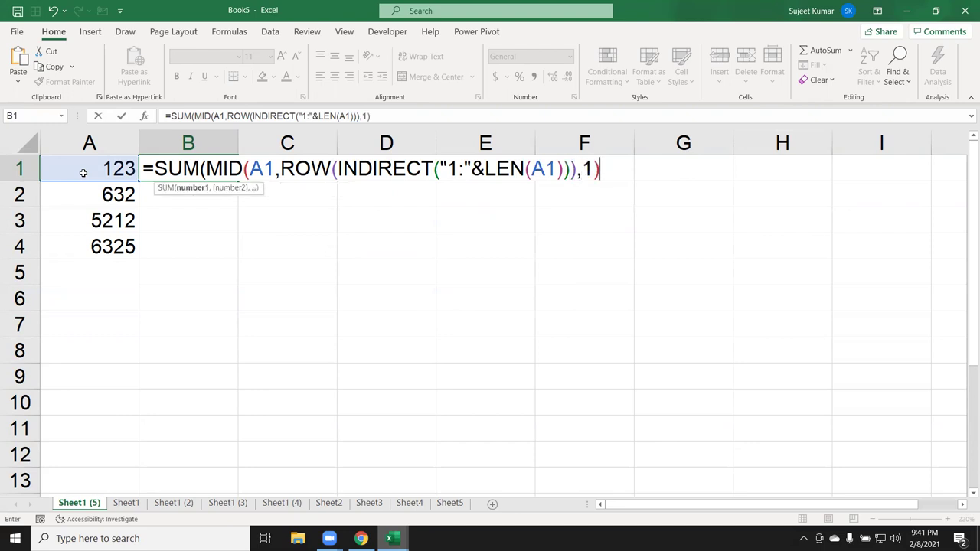
type("*1")
type(")")
key("Return")
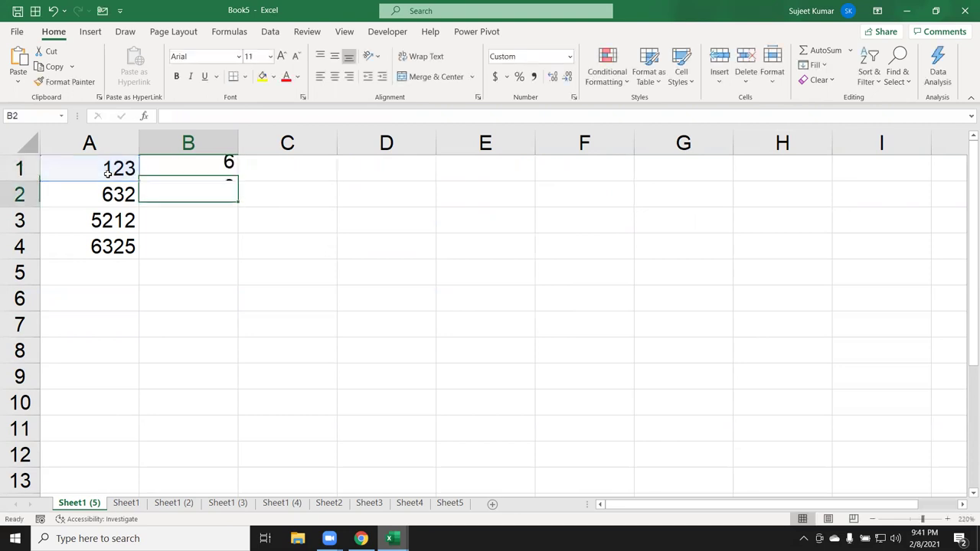
Step: Fill the digit-sum formula down to B4, check B2 shows 11, and launch Evaluate Formula
key("Up")
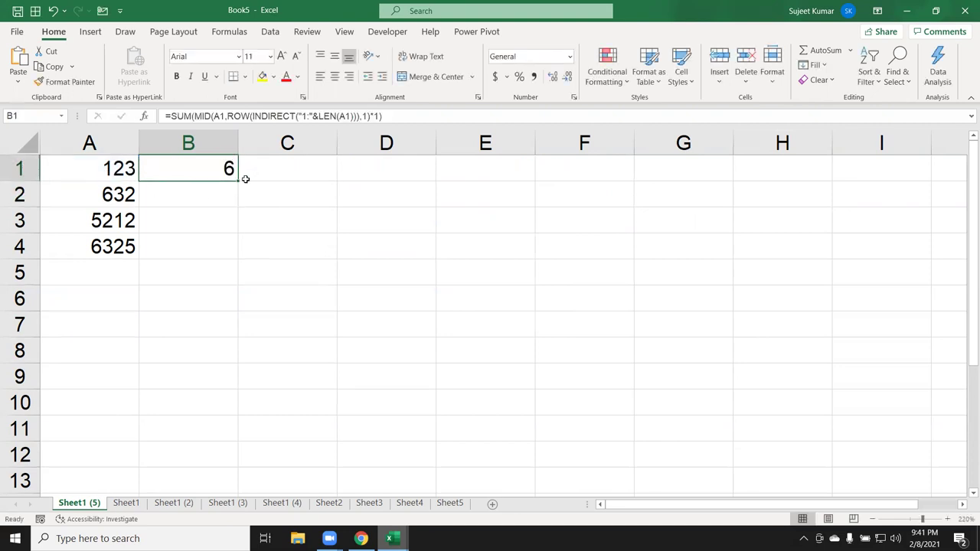
double_click(238, 181)
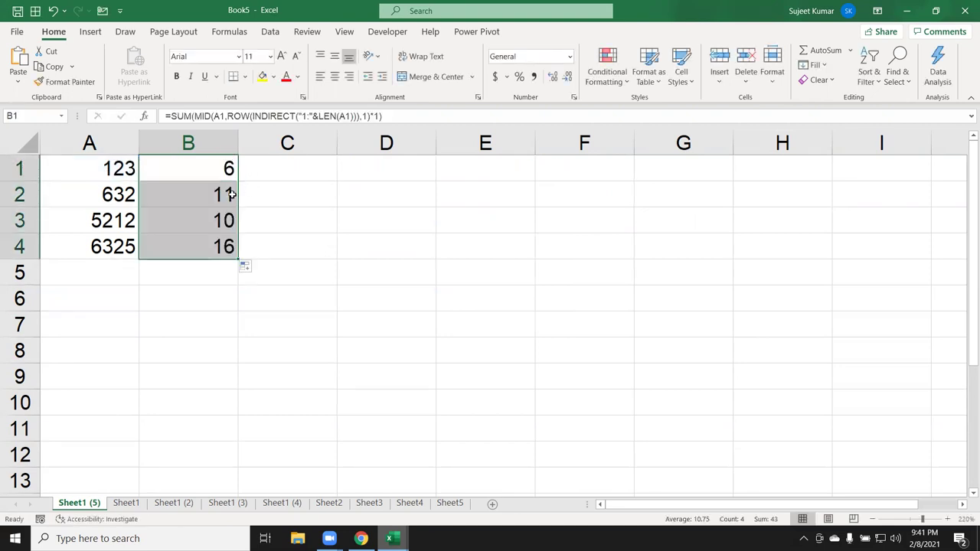
double_click(231, 194)
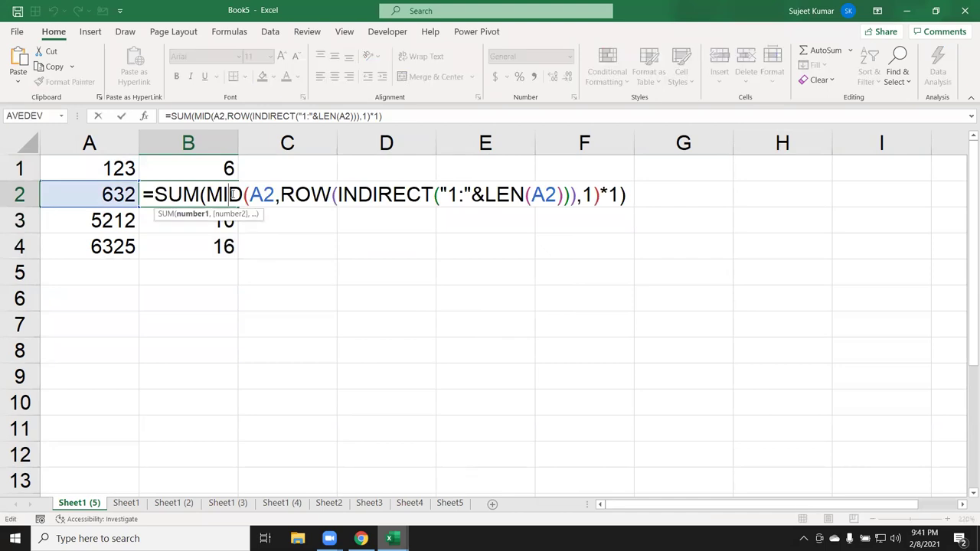
key("Escape")
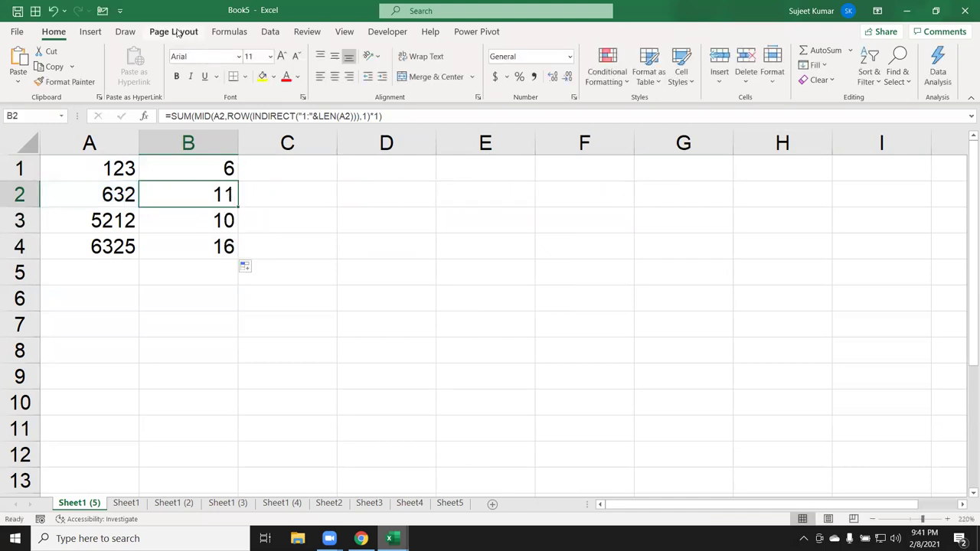
left_click(229, 31)
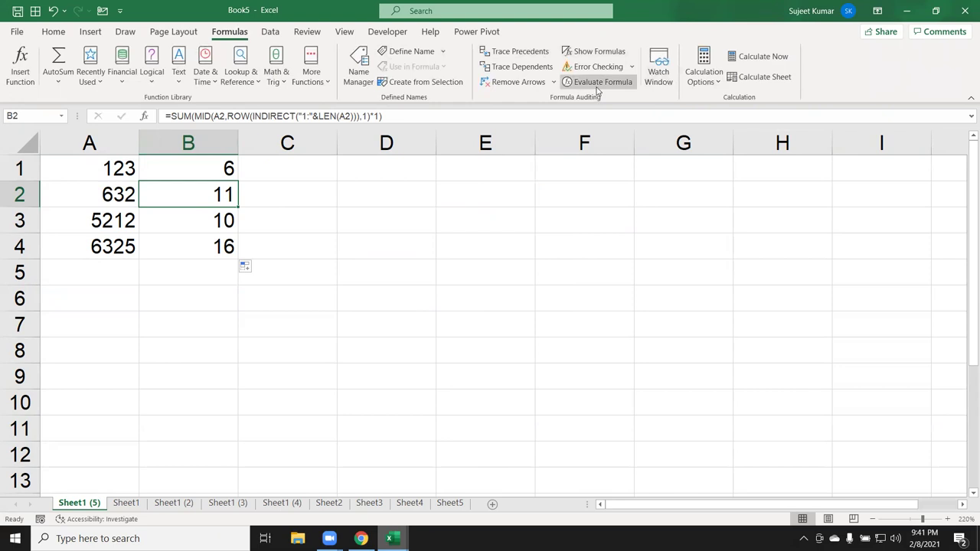
left_click(598, 85)
Step: Evaluate B2 through 632, LEN 3, "1:3", {1;2;3} and the digit values to 11
left_click(534, 398)
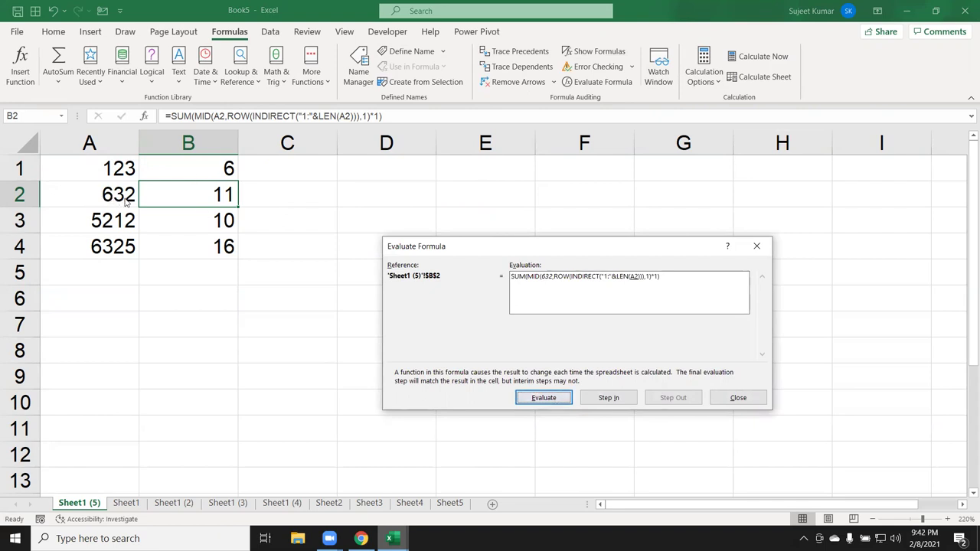
left_click(543, 400)
left_click(543, 400)
left_click(543, 400)
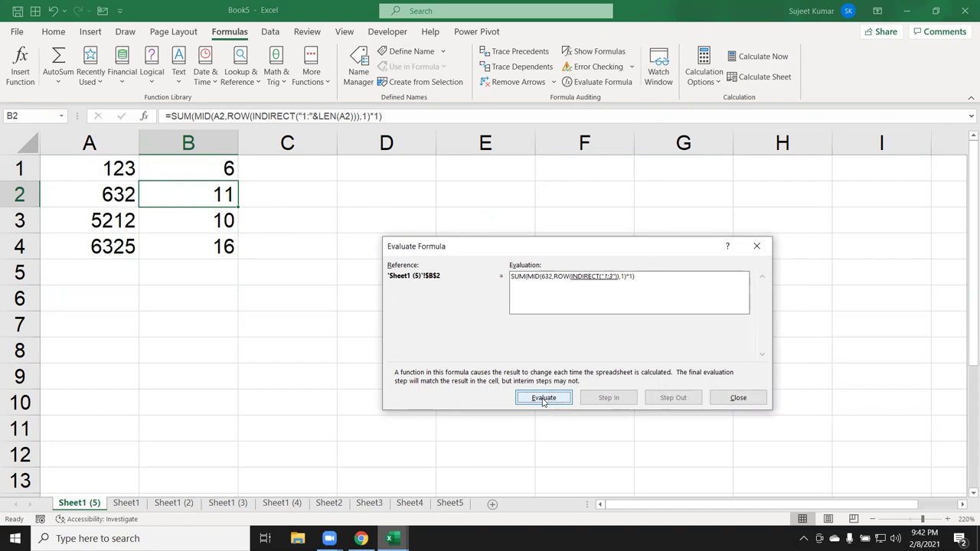
left_click(543, 399)
left_click(538, 400)
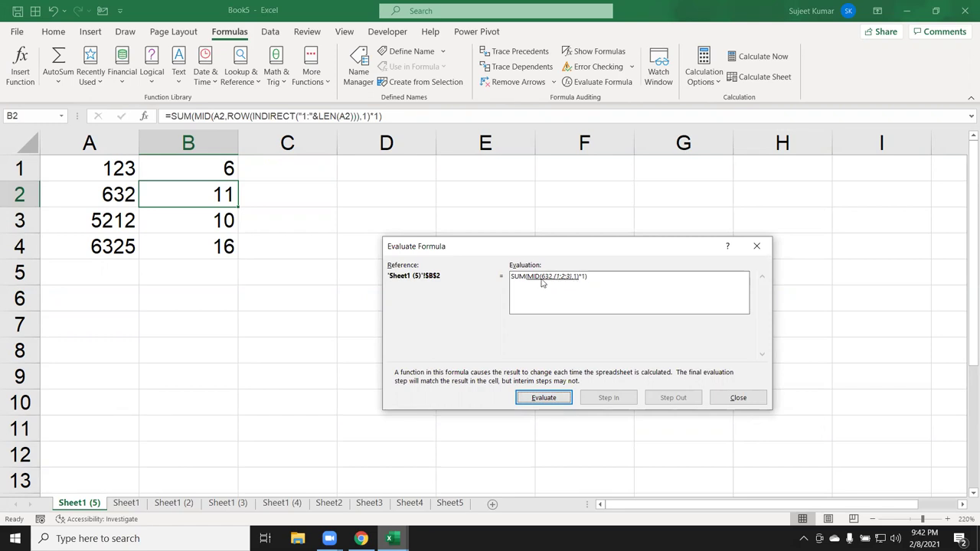
left_click(538, 400)
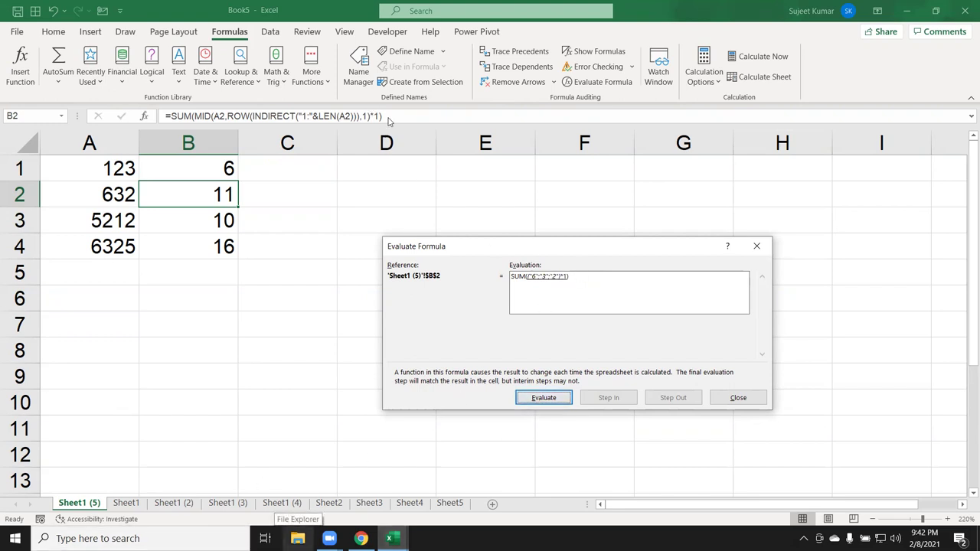
left_click(544, 399)
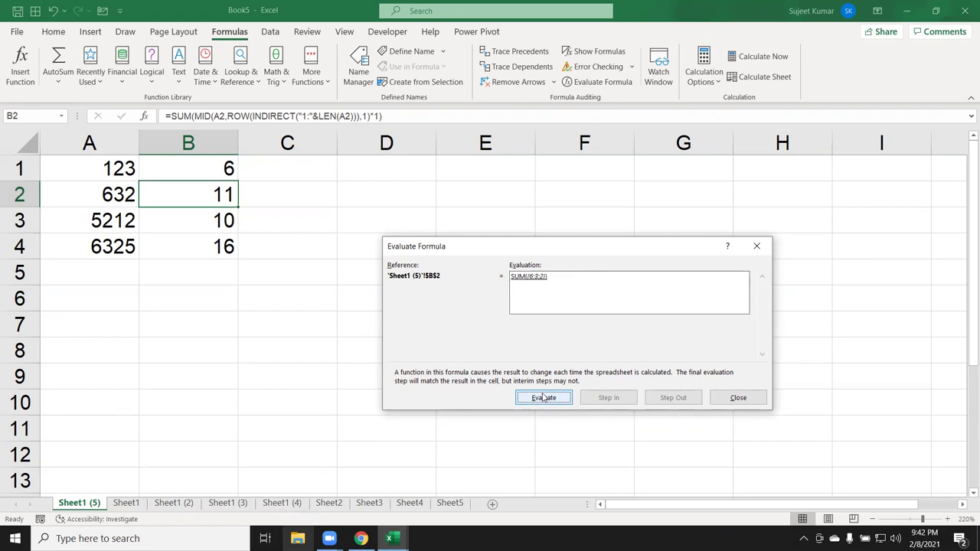
left_click(543, 398)
Step: Close the evaluation, reopen B2 in-cell, then bring the EXCEL MIS TRAINING browser window forward
left_click(739, 398)
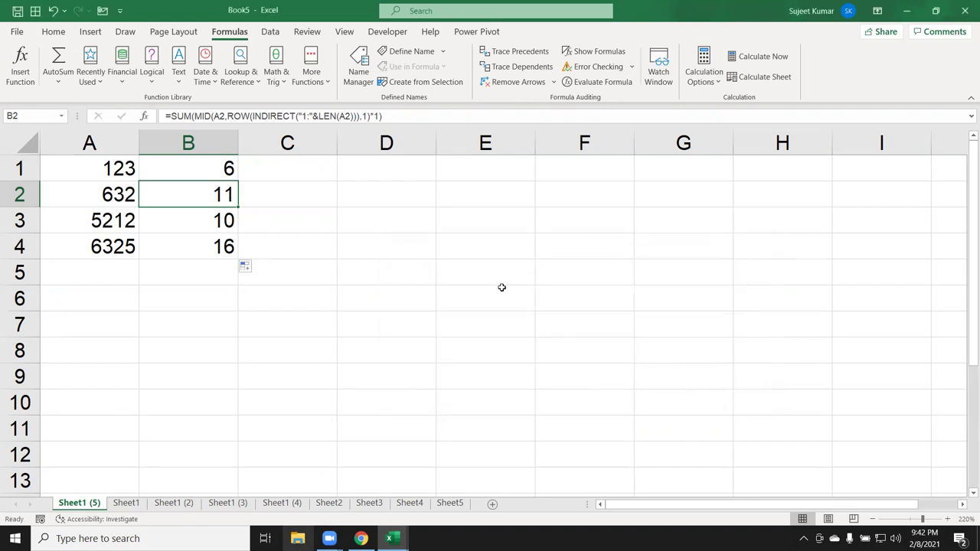
double_click(212, 191)
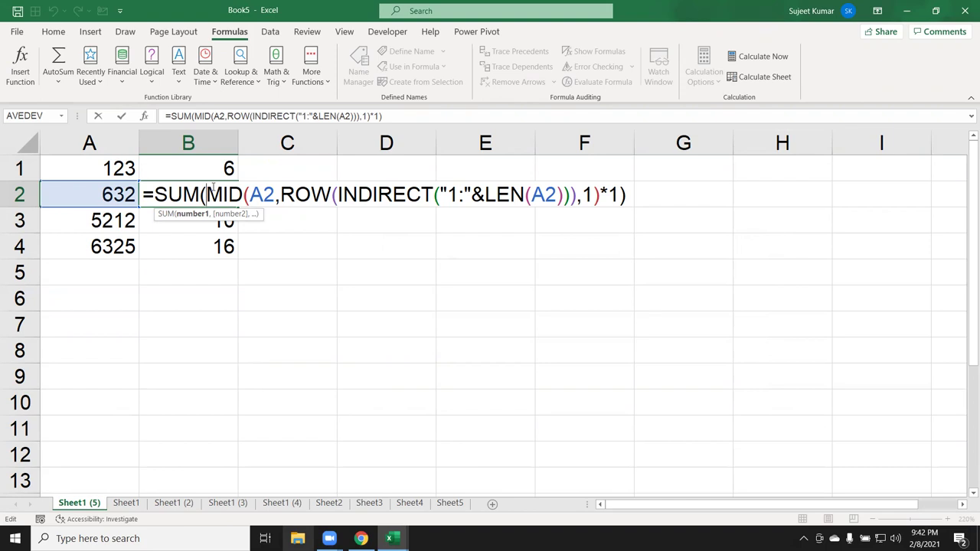
mouse_move(361, 538)
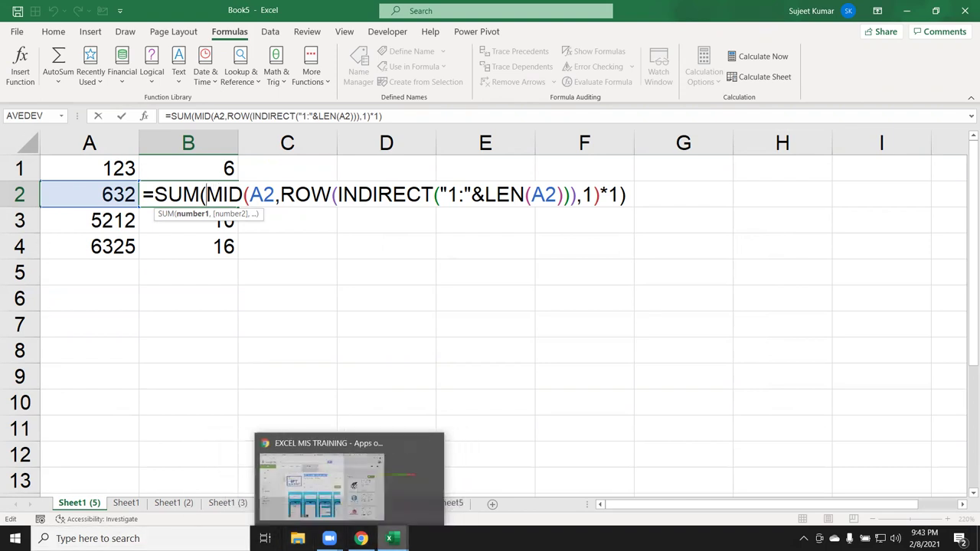
left_click(360, 479)
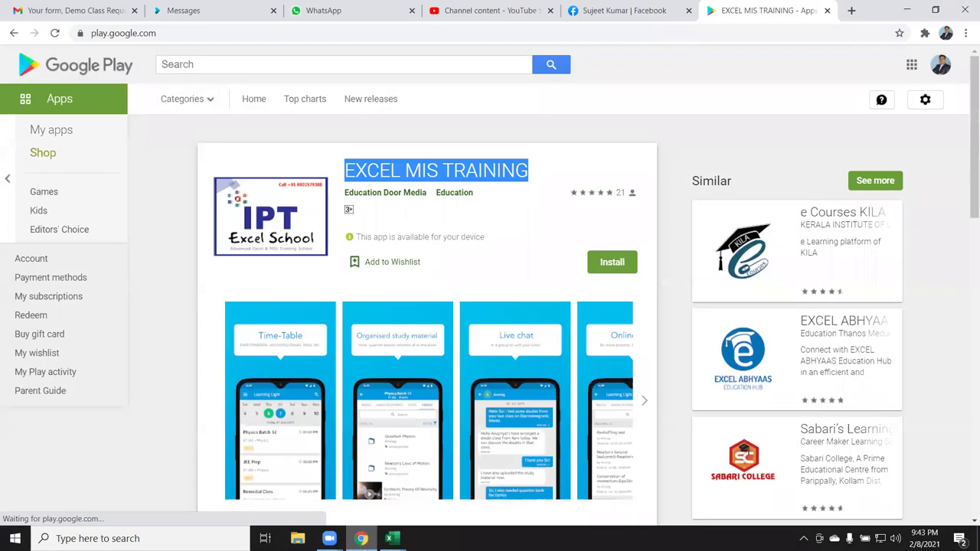
Step: Go to the Classplus Store and open the Advanced Excel with Formulas course card
left_click(280, 22)
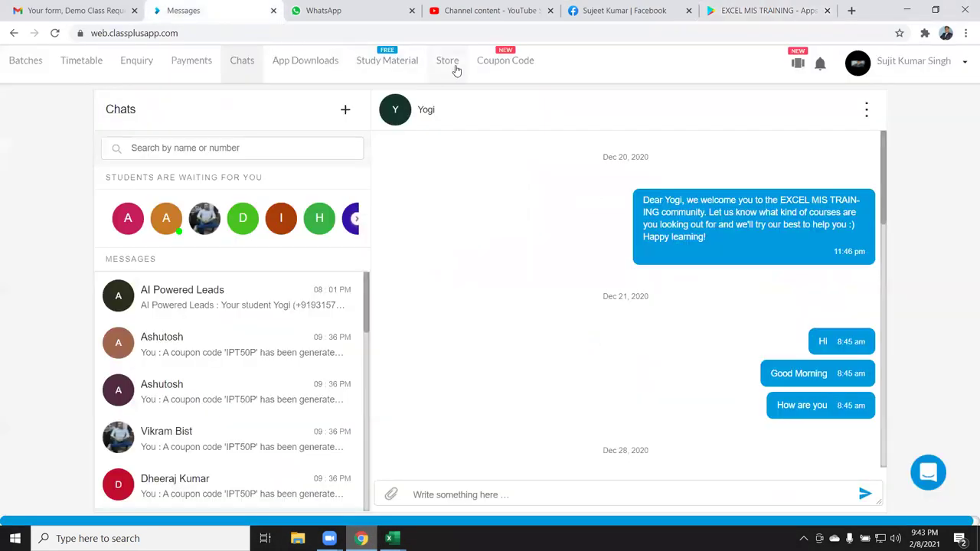
left_click(455, 67)
scroll(521, 331, "down", 2)
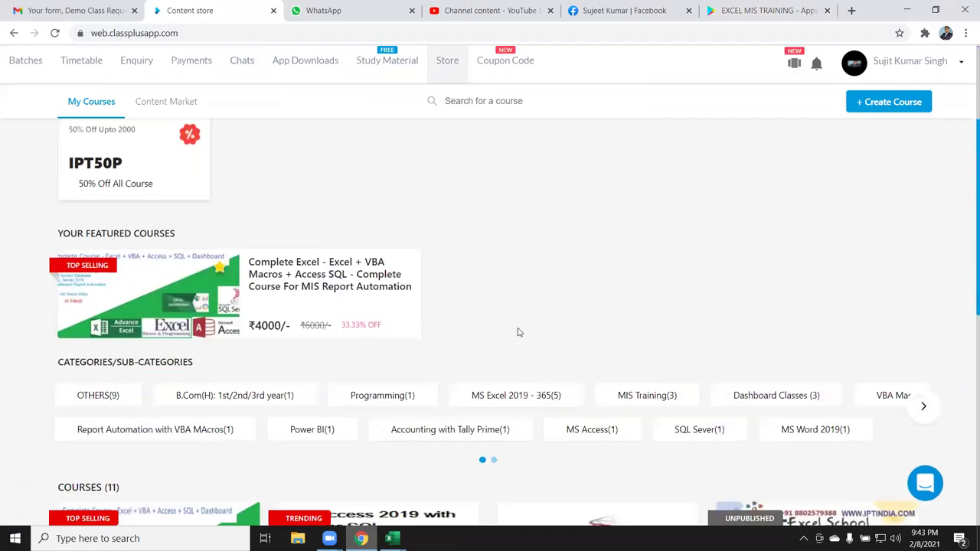
scroll(521, 332, "down", 1)
scroll(288, 202, "down", 2)
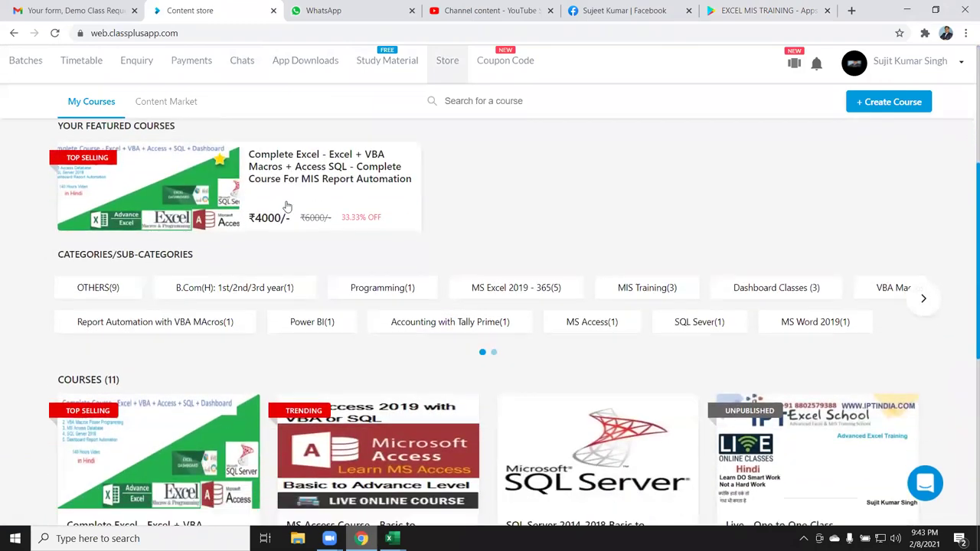
scroll(647, 442, "down", 2)
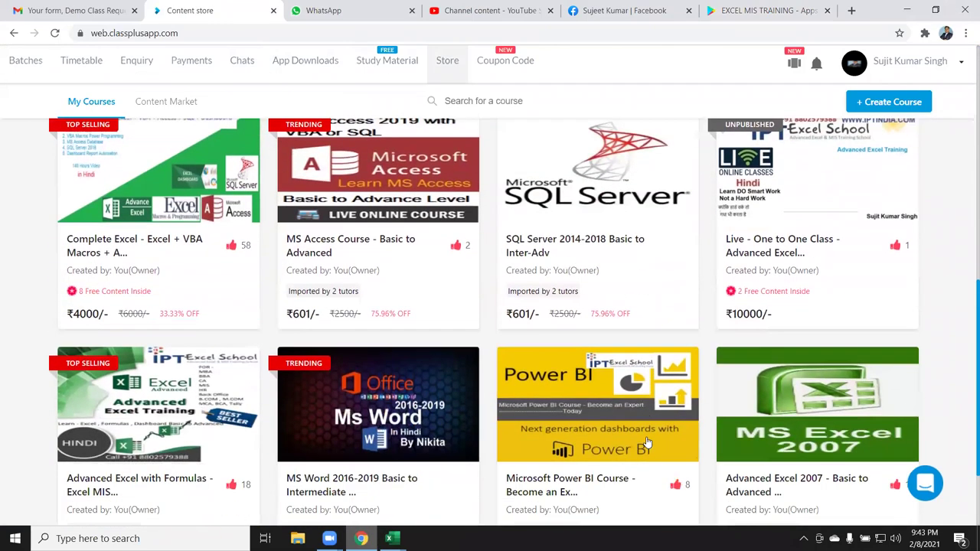
scroll(141, 337, "down", 1)
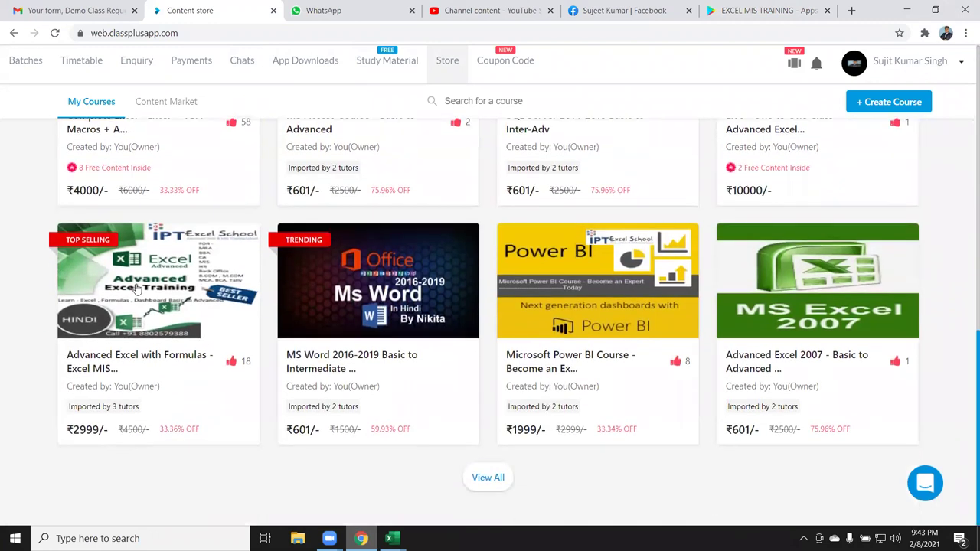
left_click(136, 290)
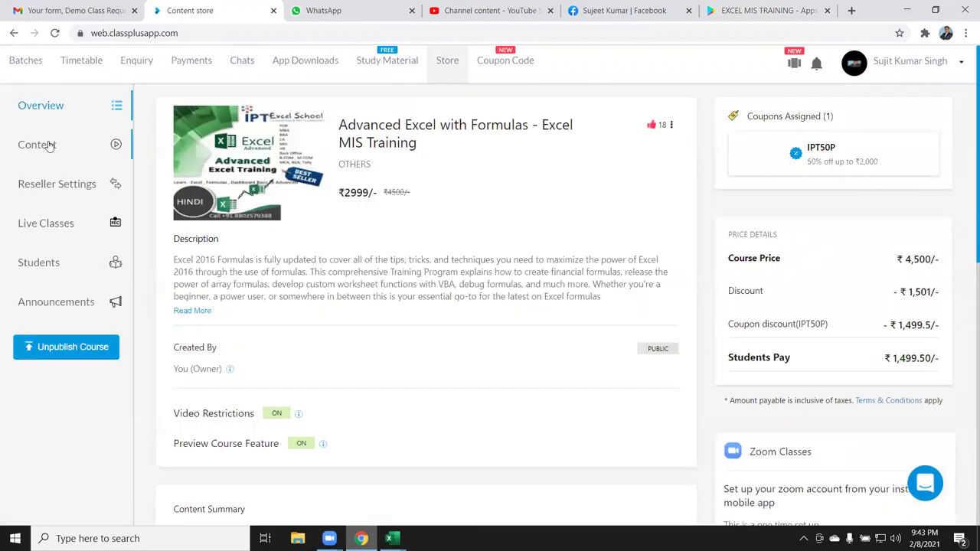
Step: Open the course content and drill into 4.Formulas Menu, then the 10.Array folder
left_click(49, 146)
left_click(230, 199)
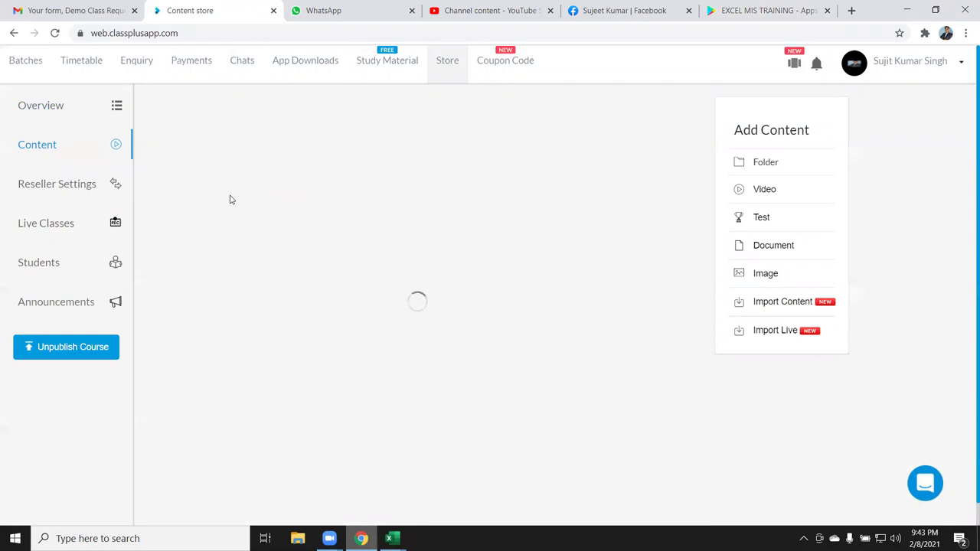
scroll(317, 271, "down", 3)
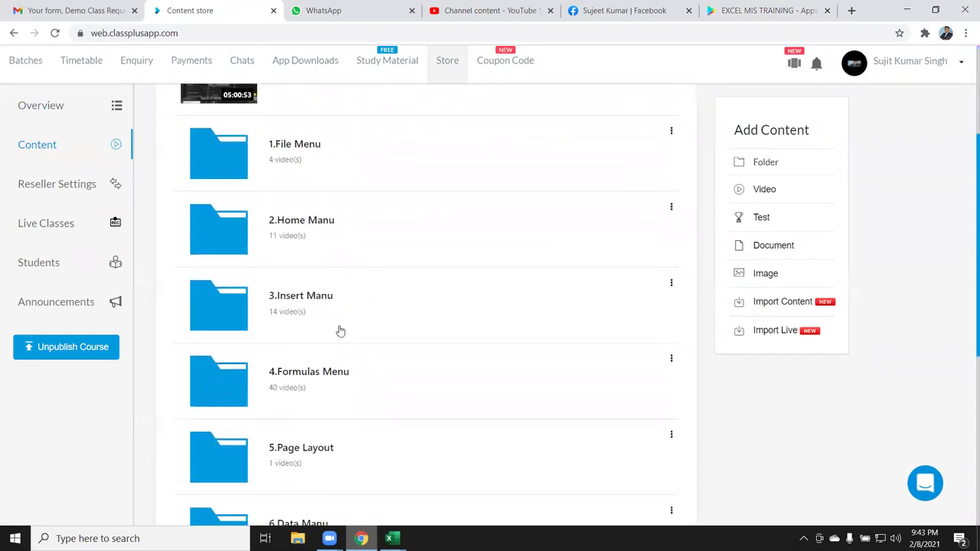
scroll(337, 335, "down", 1)
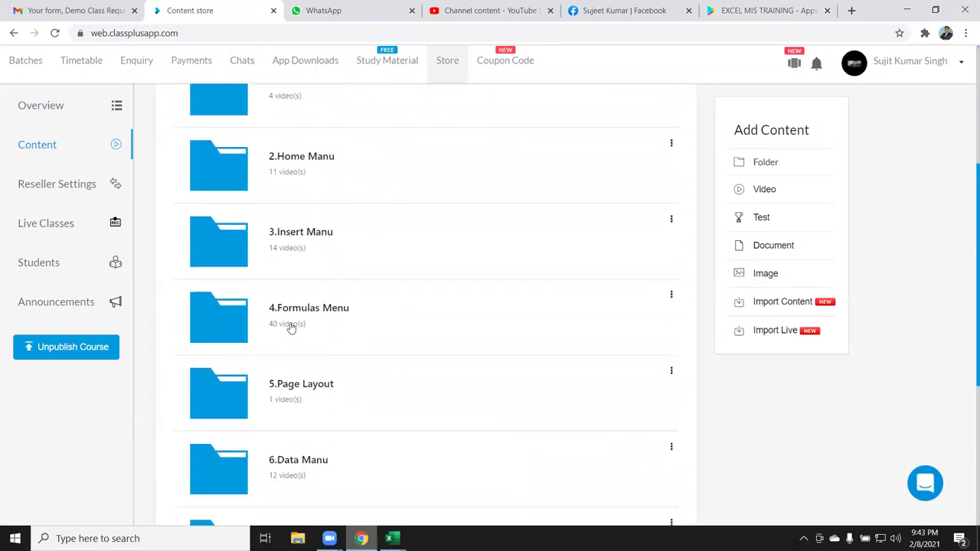
left_click(312, 326)
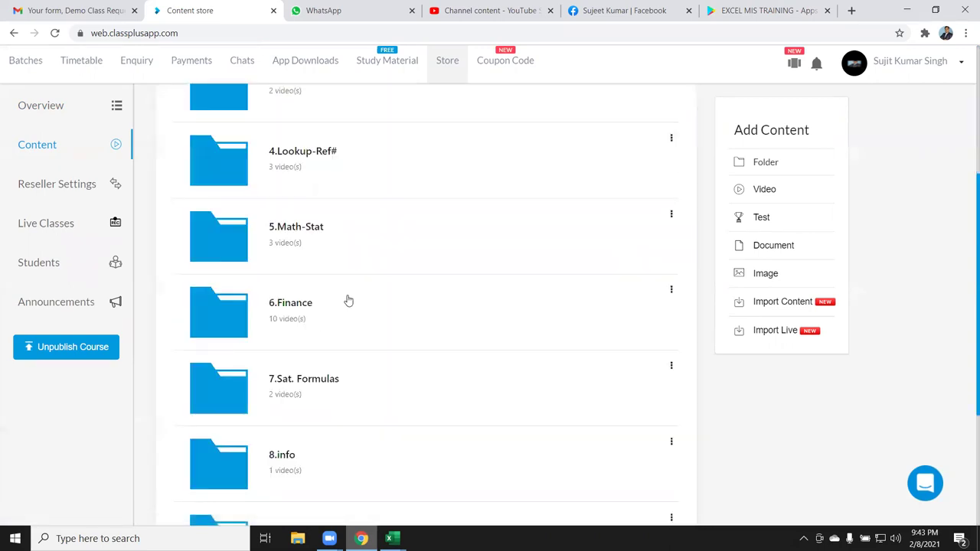
scroll(364, 327, "down", 3)
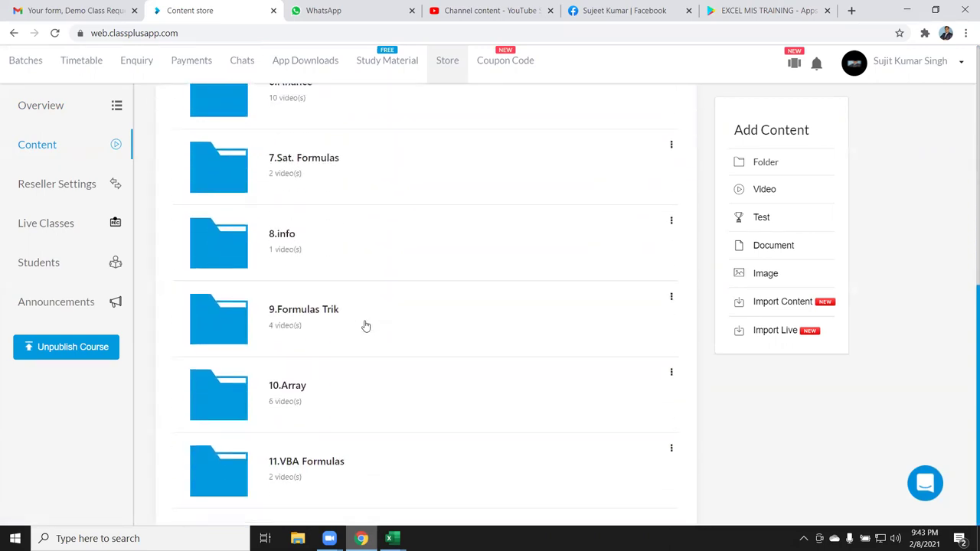
left_click(288, 390)
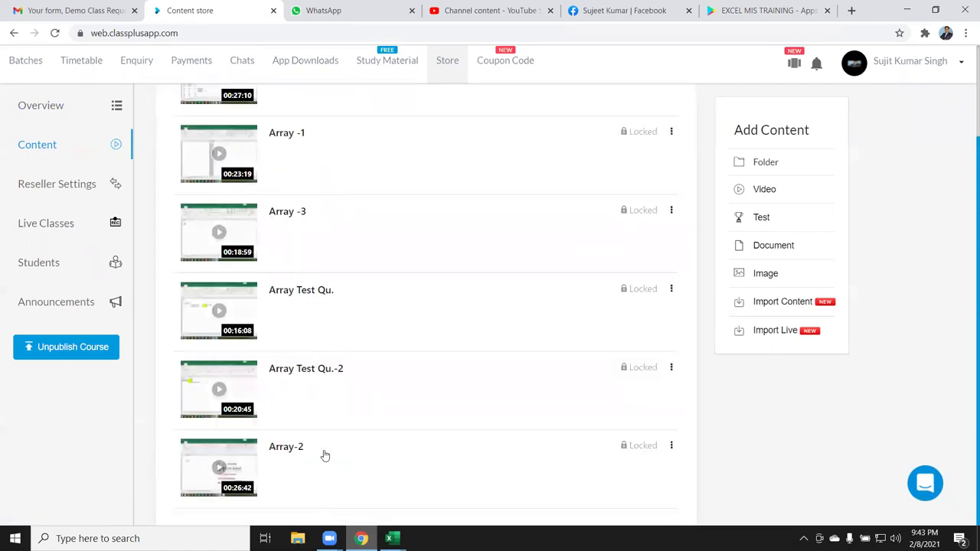
Step: Go back up two levels to the main video folder and minimize the browser
scroll(258, 457, "up", 2)
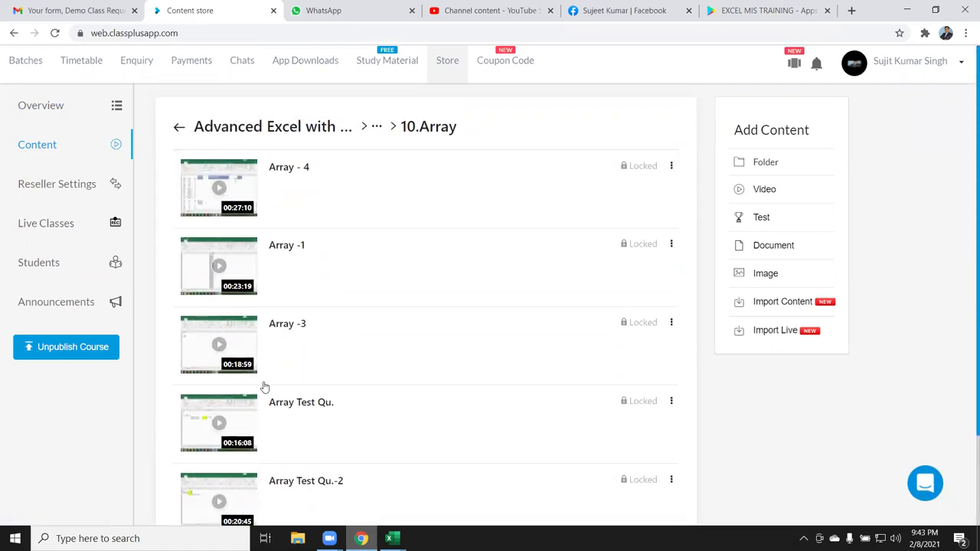
scroll(272, 343, "down", 2)
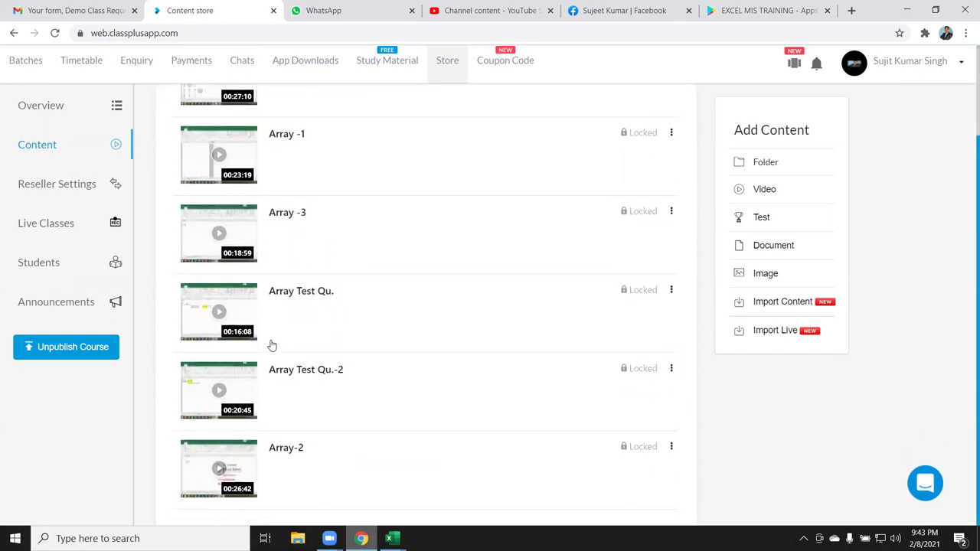
scroll(238, 345, "up", 2)
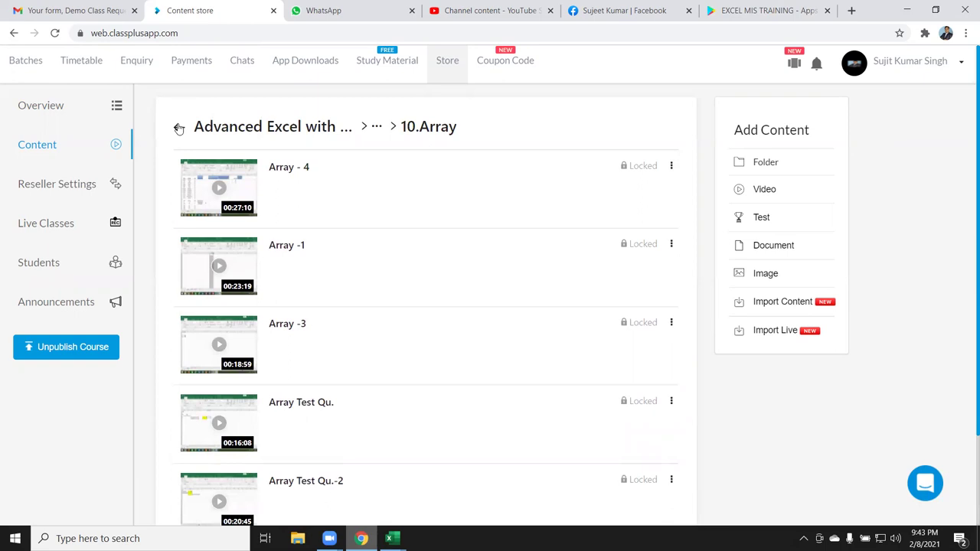
left_click(179, 129)
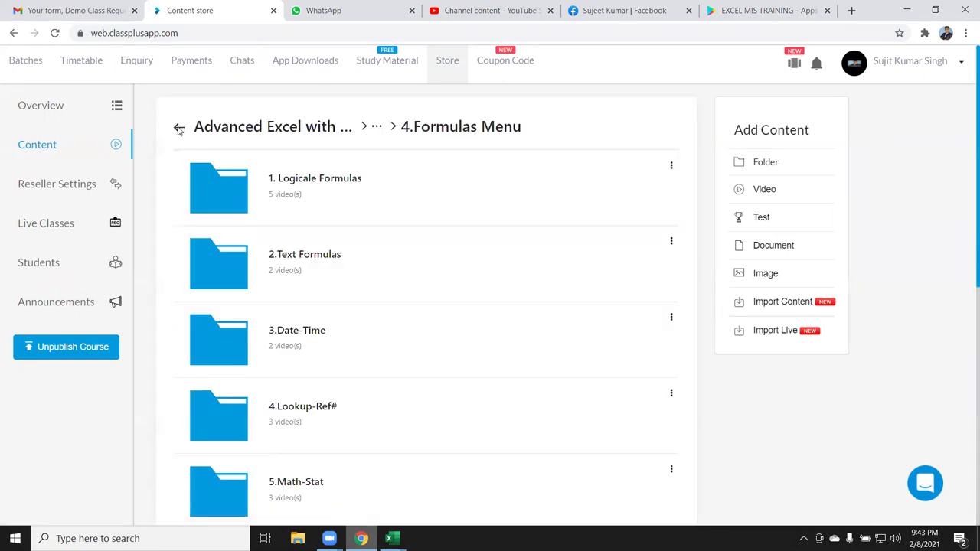
left_click(178, 129)
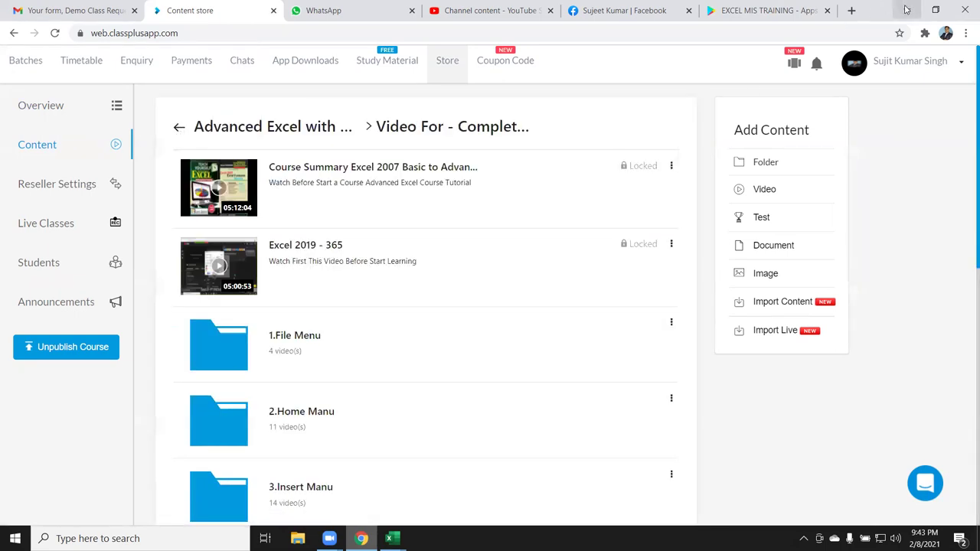
left_click(906, 9)
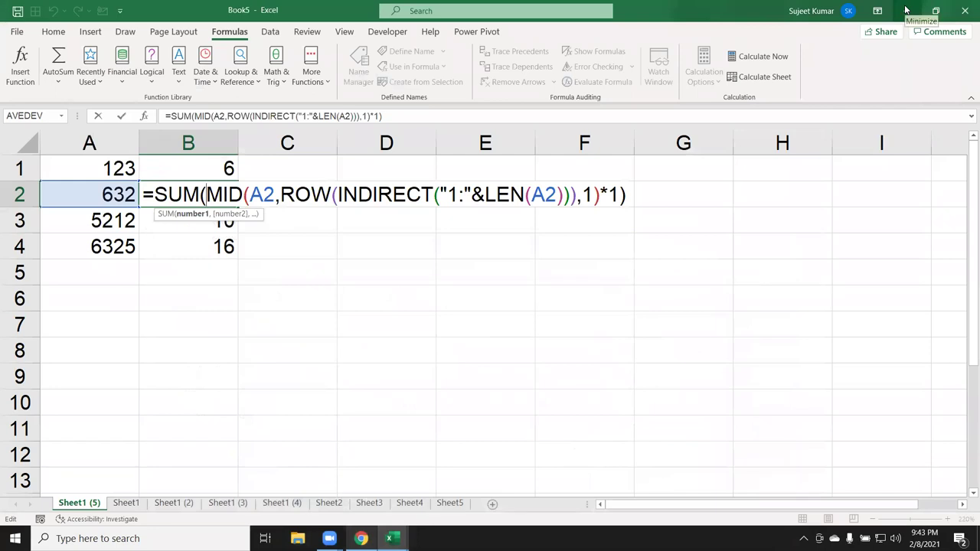